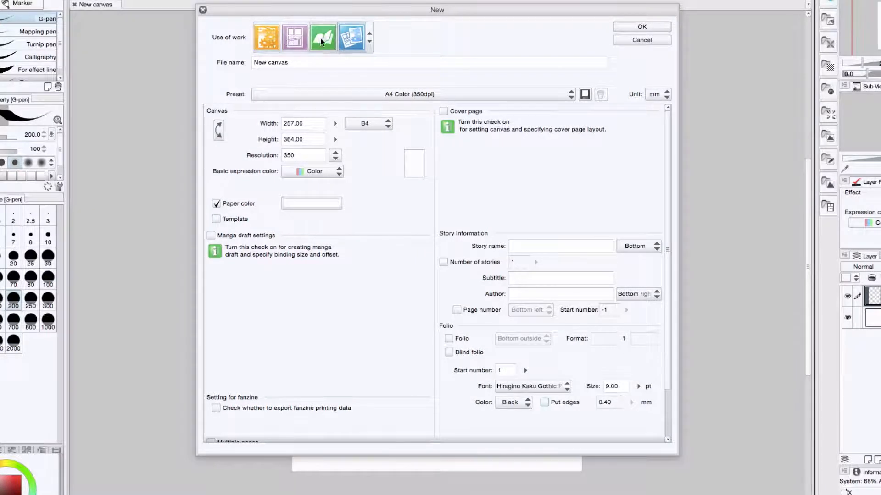
# Load the Comic Page 11x17 preset for the new canvas
pyautogui.click(370, 41)
pyautogui.click(388, 95)
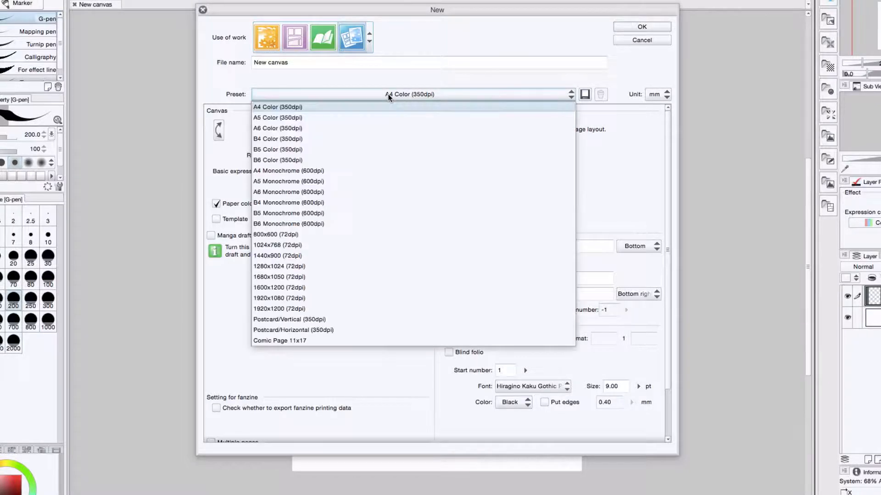
pyautogui.click(335, 341)
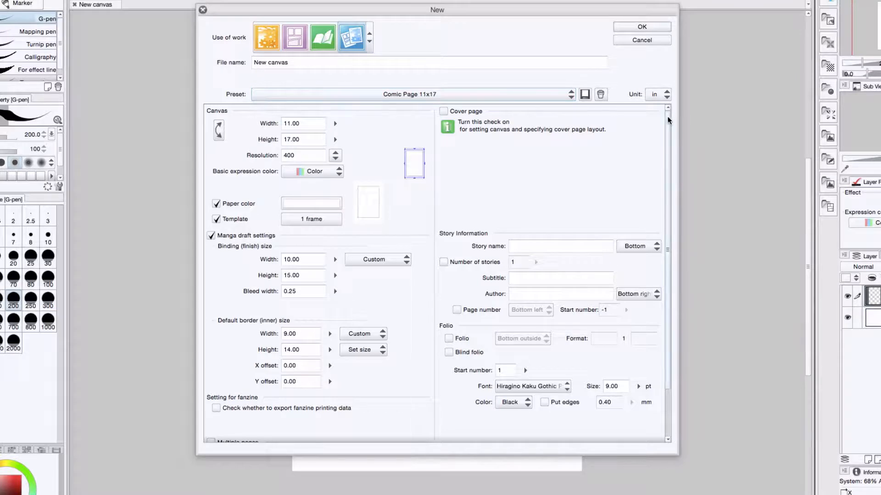
# Enable multiple pages for the new work and set the number of pages to 8
pyautogui.scroll(-3, 669, 163)
pyautogui.scroll(-2, 669, 168)
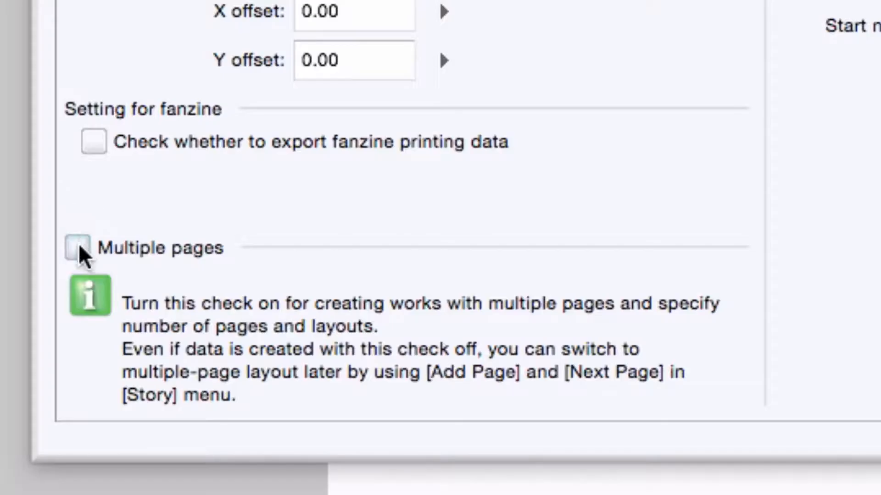
pyautogui.click(212, 385)
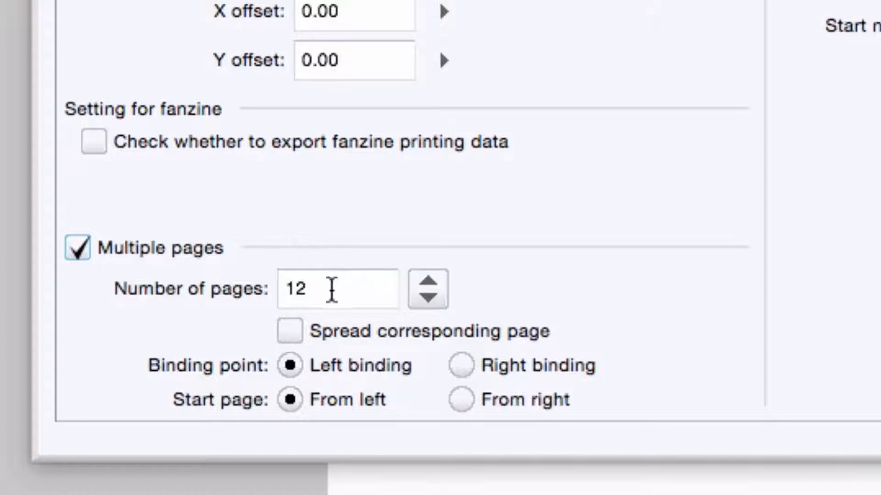
pyautogui.moveTo(330, 289); pyautogui.dragTo(212, 305)
pyautogui.write('8')
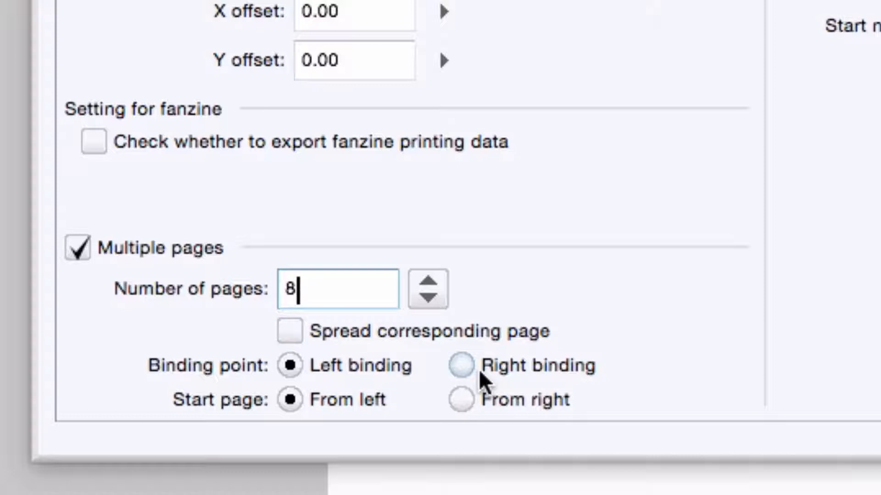
pyautogui.click(329, 357)
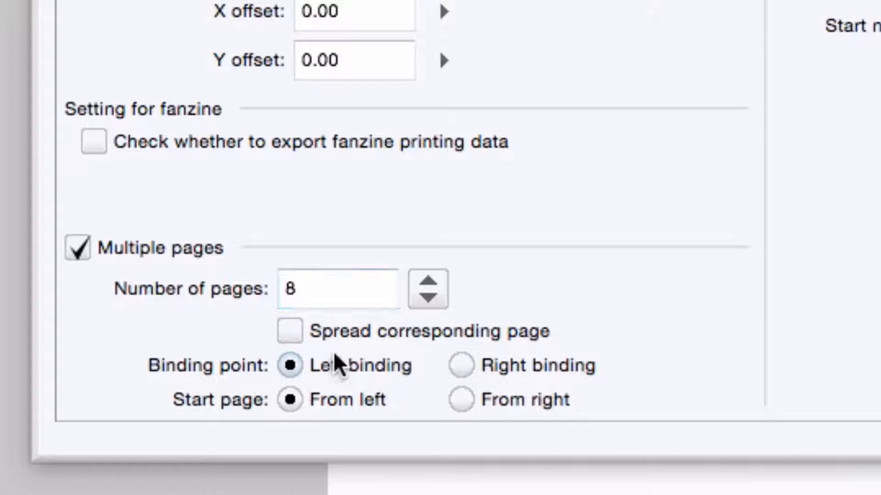
pyautogui.click(479, 398)
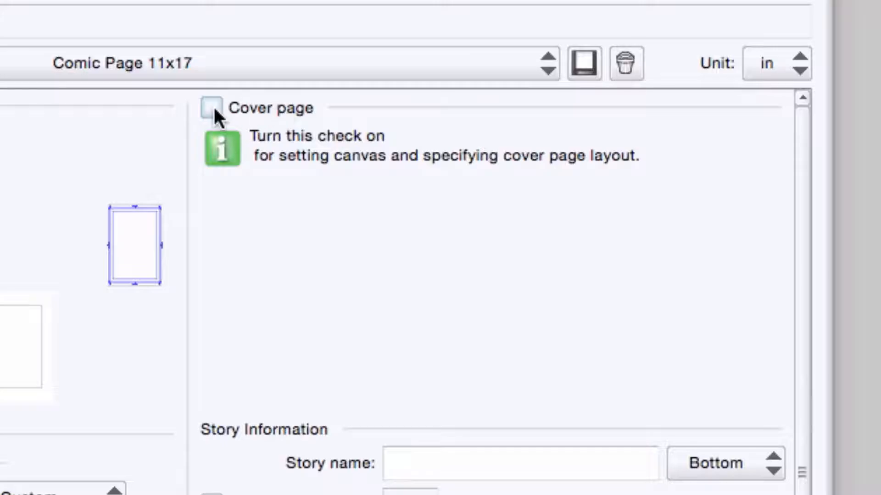
# Enable the cover page and set its resolution to 400
pyautogui.click(213, 108)
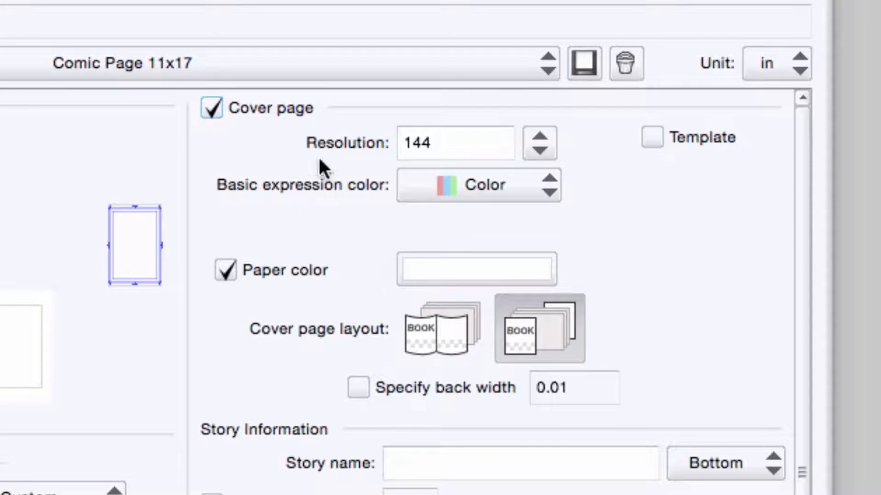
pyautogui.click(452, 181)
pyautogui.moveTo(460, 136); pyautogui.dragTo(295, 148)
pyautogui.write('4')
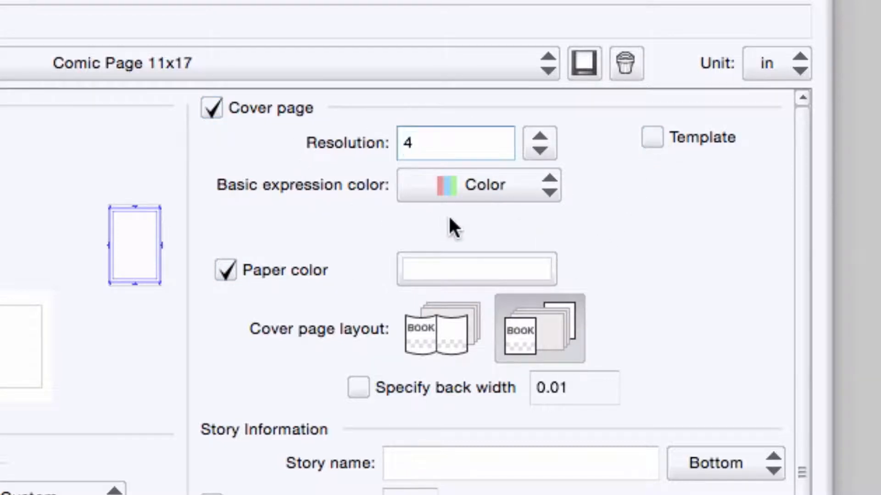
pyautogui.write('00')
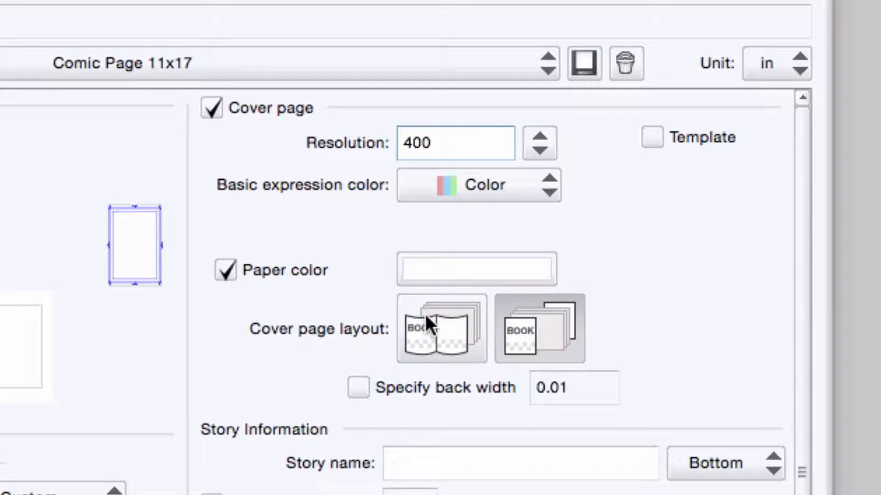
# Choose the joined front-and-back spread as cover page layout and specify a back width of 1.25 in
pyautogui.click(427, 326)
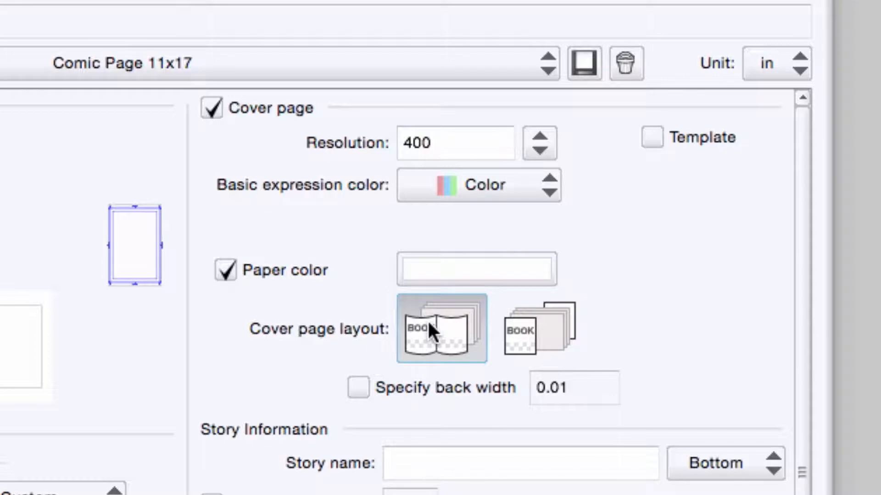
pyautogui.click(358, 388)
pyautogui.doubleClick(569, 390)
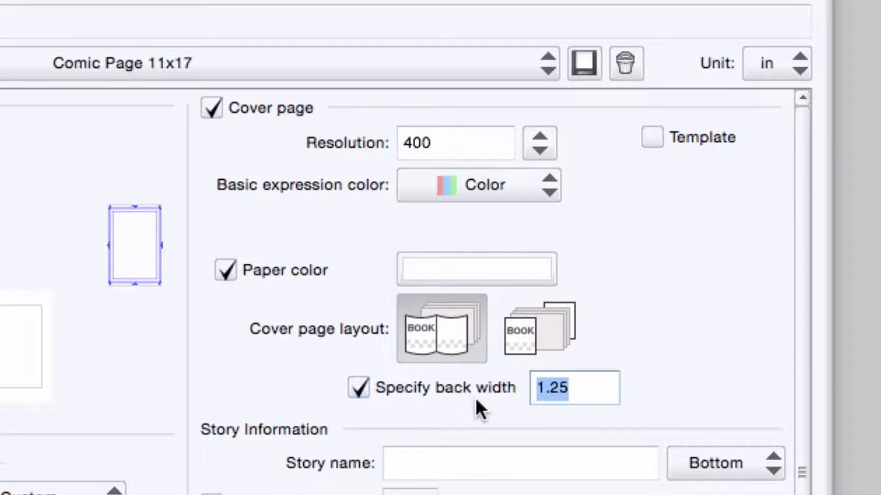
pyautogui.write('3')
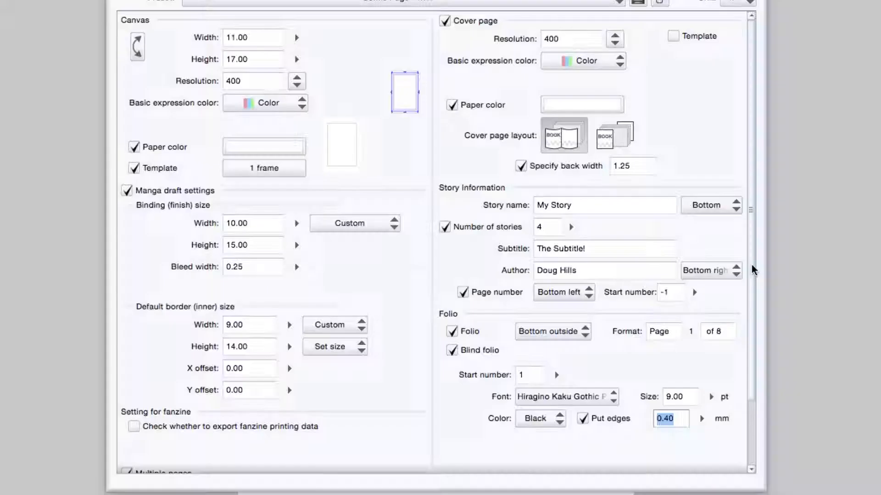
# Adjust the number of pages in the multiple pages settings to account for the cover
pyautogui.moveTo(750, 268); pyautogui.dragTo(748, 410)
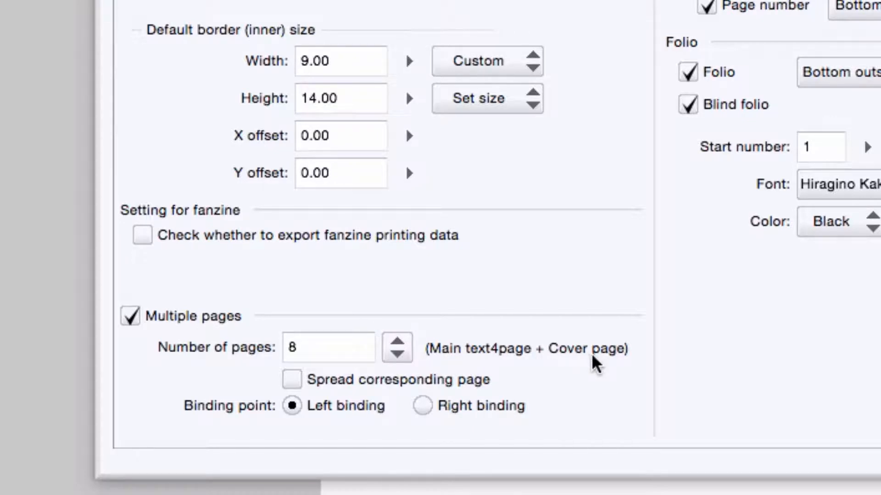
pyautogui.click(397, 347)
pyautogui.click(394, 380)
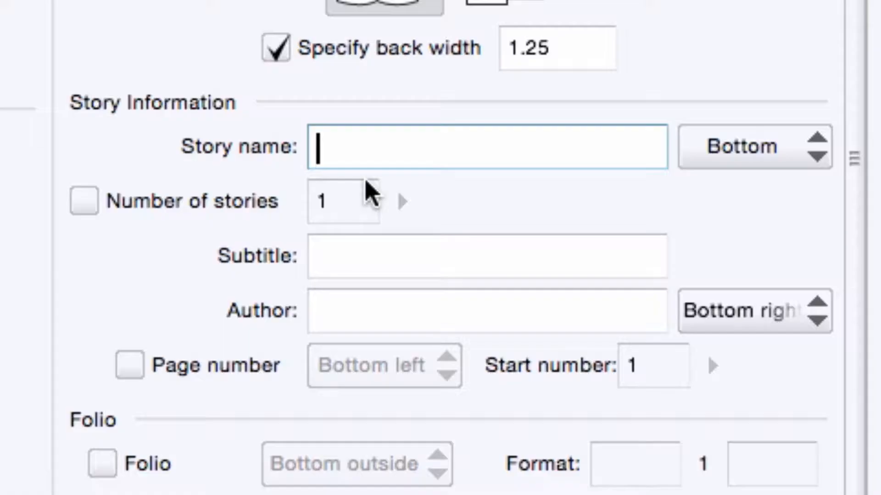
# Name the story "My Story" and keep its placement at Bottom
pyautogui.write('My Story')
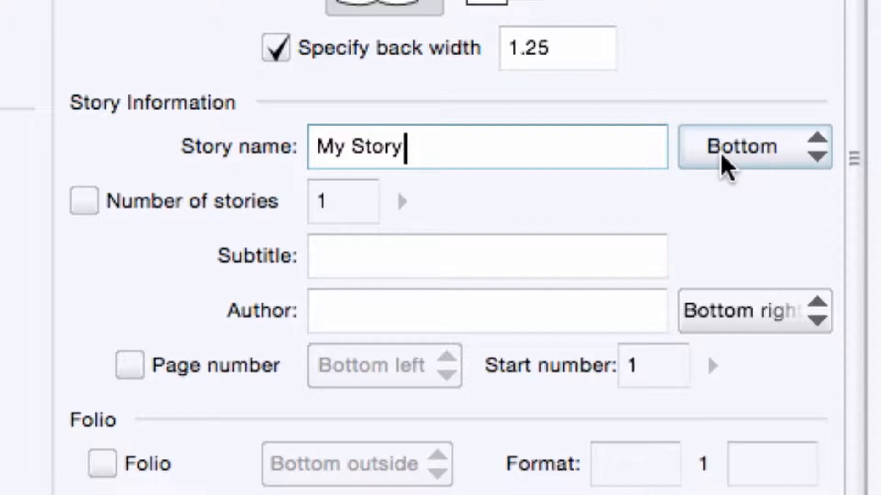
pyautogui.click(726, 165)
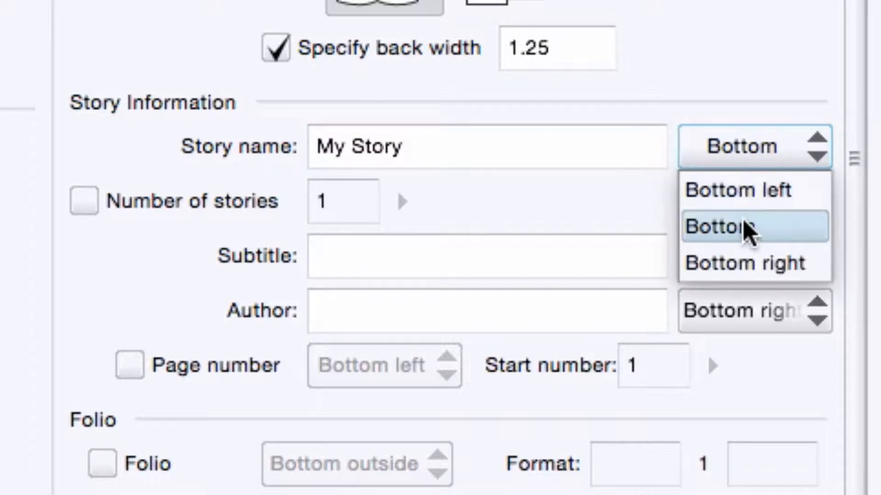
pyautogui.press('Escape')
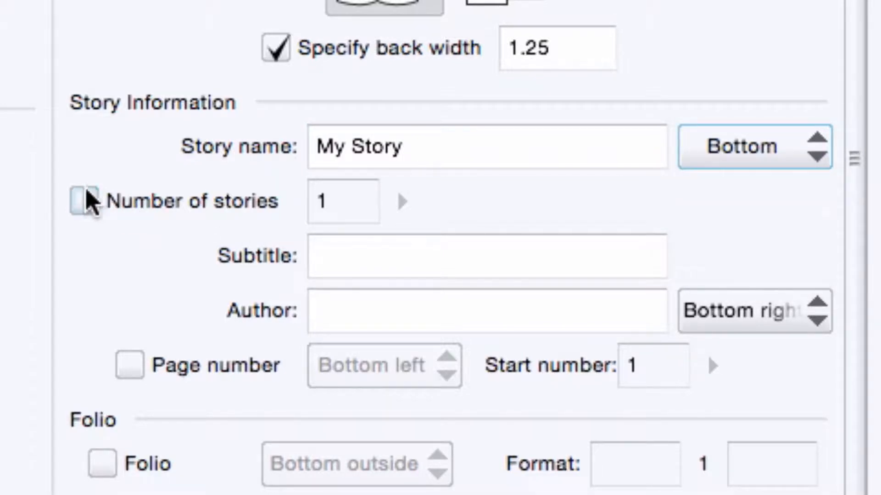
# Enable the number of stories in the story information and set it to 4
pyautogui.click(85, 200)
pyautogui.click(403, 203)
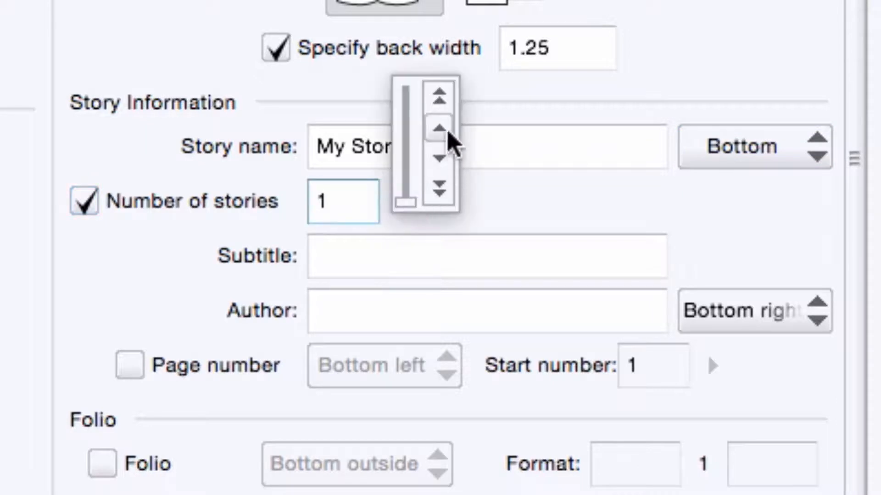
pyautogui.click(439, 129)
pyautogui.click(439, 129)
pyautogui.click(439, 129)
pyautogui.click(357, 307)
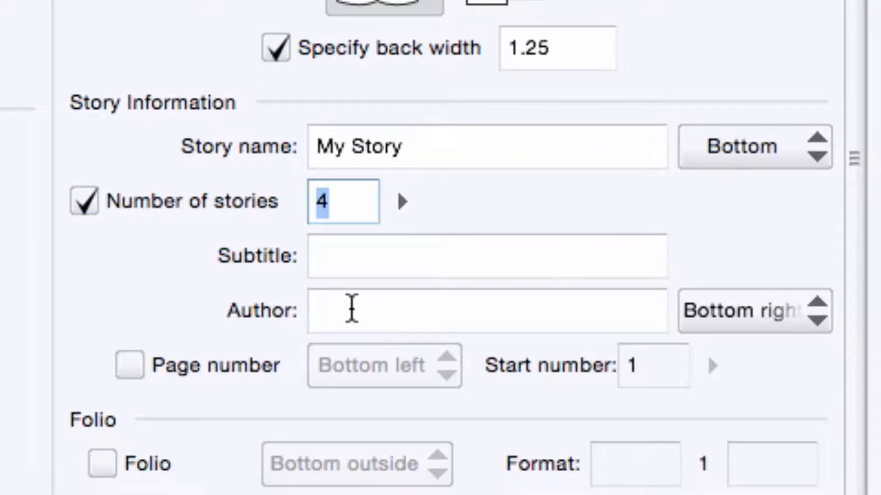
# Enter the author's full name in the story information and keep its placement at Bottom right
pyautogui.click(350, 309)
pyautogui.write('Doug Hills')
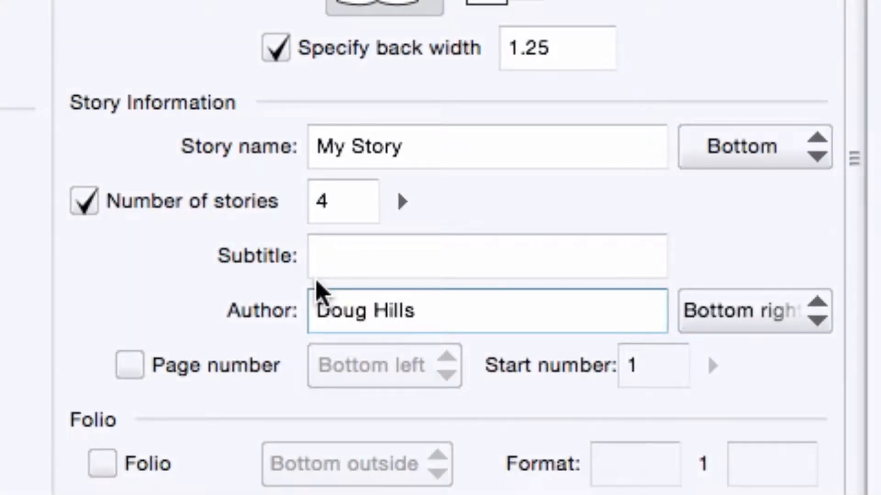
pyautogui.click(742, 310)
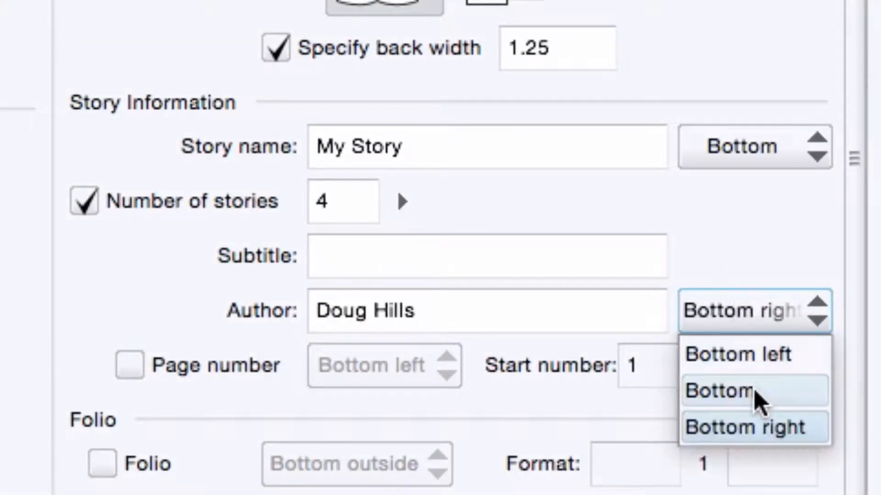
pyautogui.click(563, 413)
# Enter "The Subtitle!" as the story's subtitle and enable the page number in the story information
pyautogui.click(364, 261)
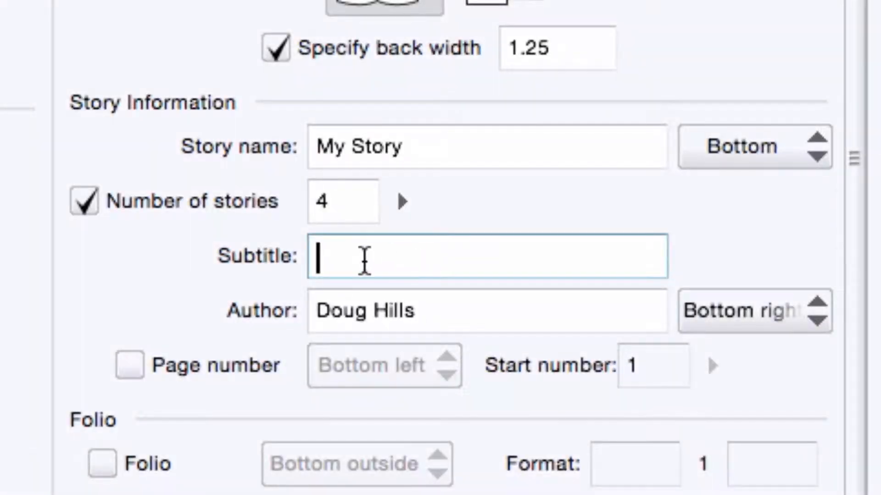
pyautogui.write('The Sub')
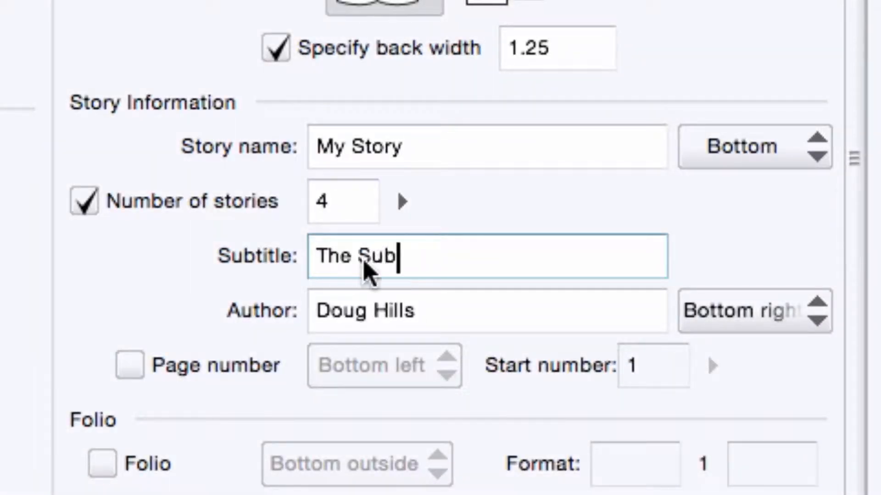
pyautogui.write('title!')
pyautogui.click(130, 365)
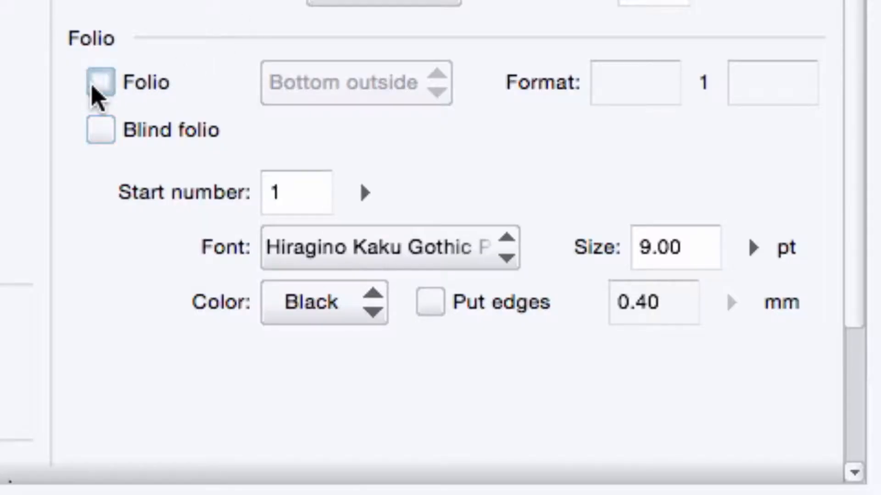
# Enable the folio and set its format with "Page" before the number and "of 8" after it
pyautogui.click(94, 85)
pyautogui.click(625, 81)
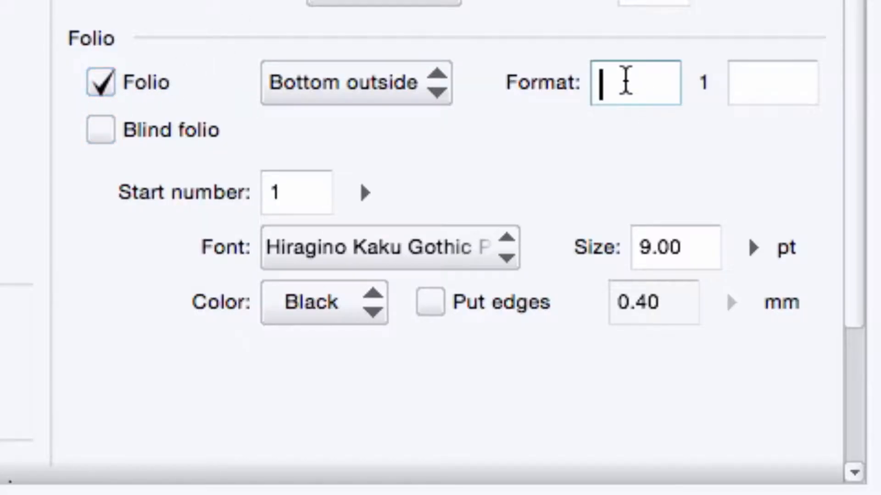
pyautogui.write('Page')
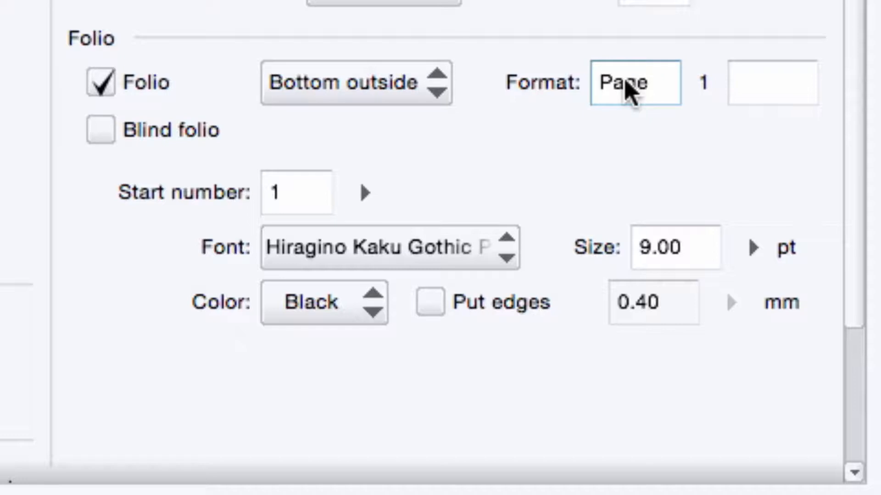
pyautogui.press('Tab')
pyautogui.write('0')
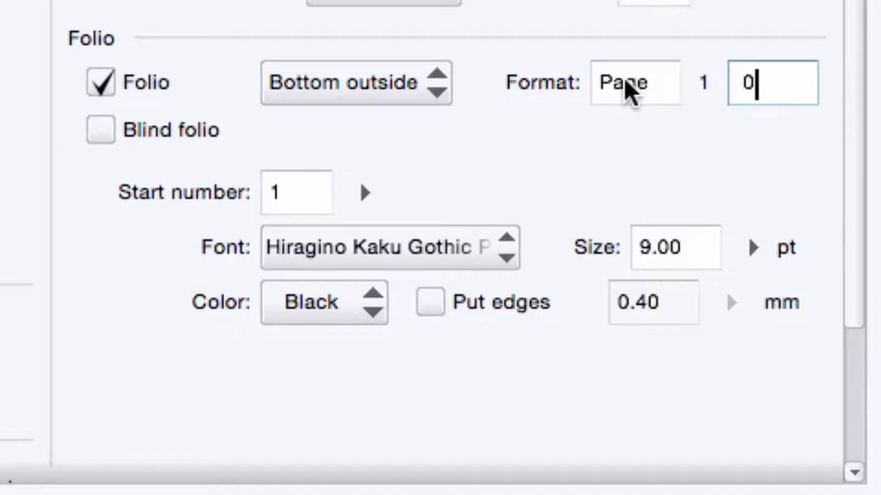
pyautogui.press('BackSpace')
pyautogui.write('of 8')
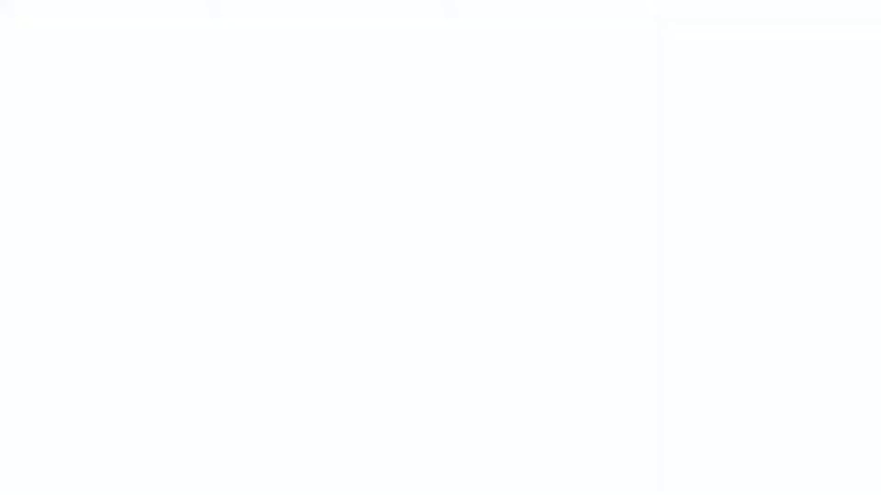
# Keep the folio position at Bottom outside and enable the blind folio
pyautogui.click(339, 91)
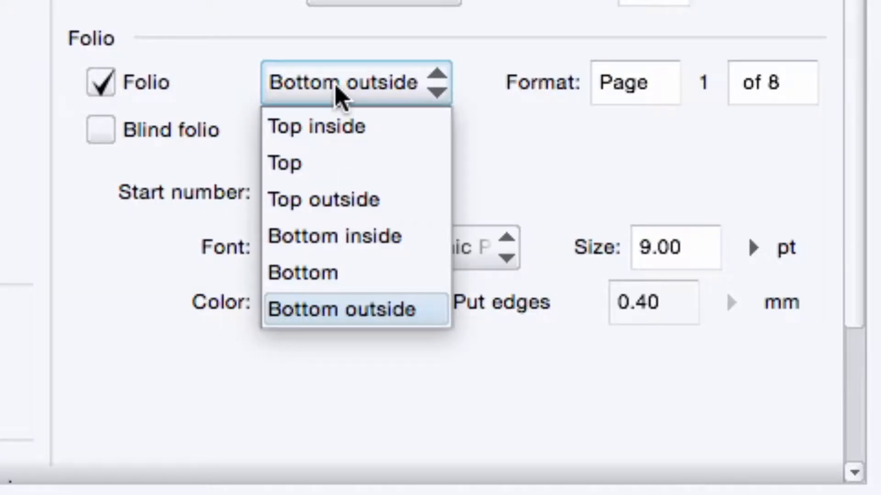
pyautogui.click(100, 138)
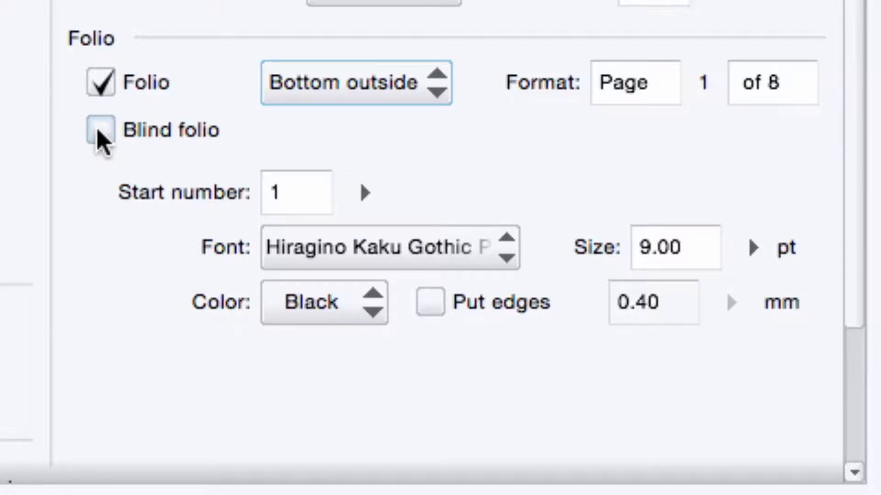
pyautogui.click(100, 133)
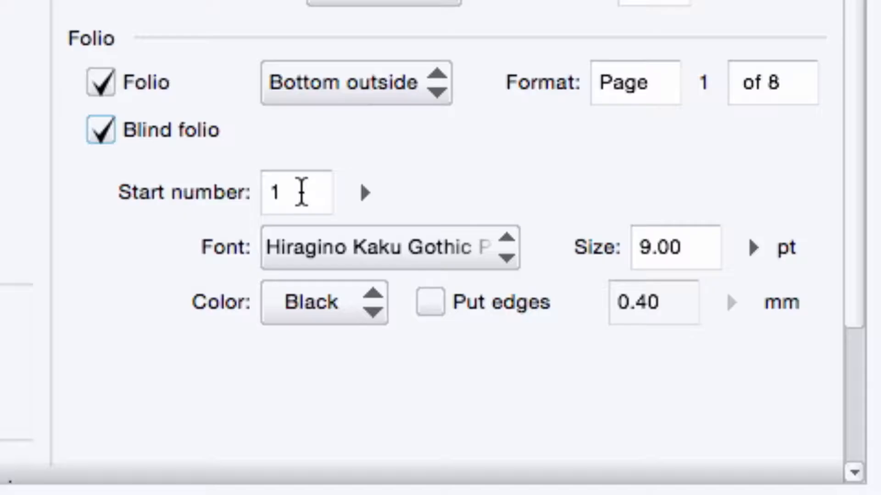
# Set the folio start number to -1 and keep the Hiragino Kaku Gothic font
pyautogui.click(365, 193)
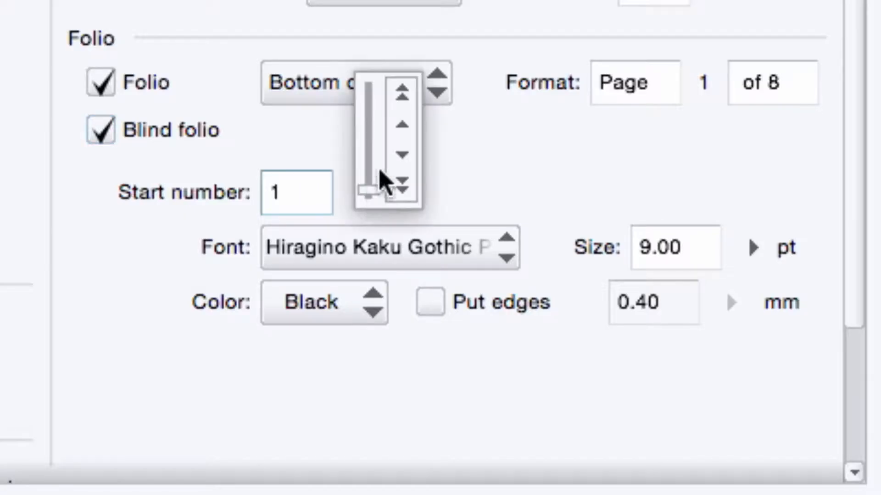
pyautogui.click(403, 155)
pyautogui.click(408, 158)
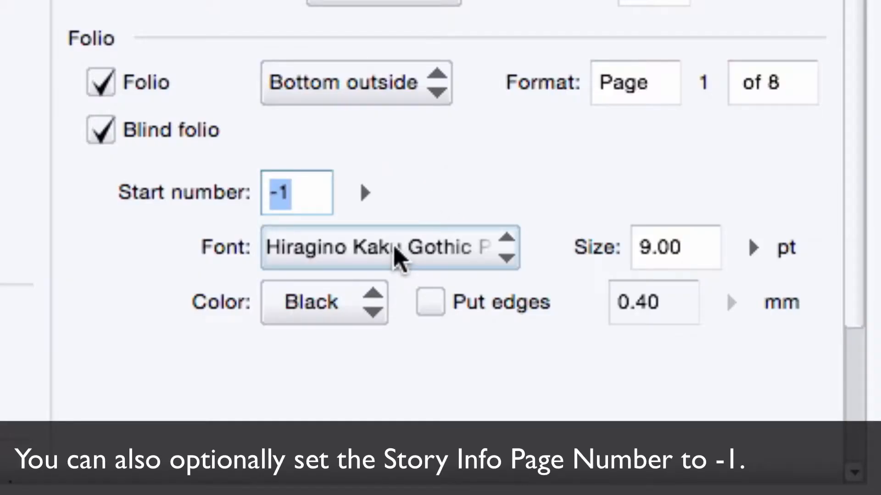
pyautogui.click(393, 252)
pyautogui.press('Escape')
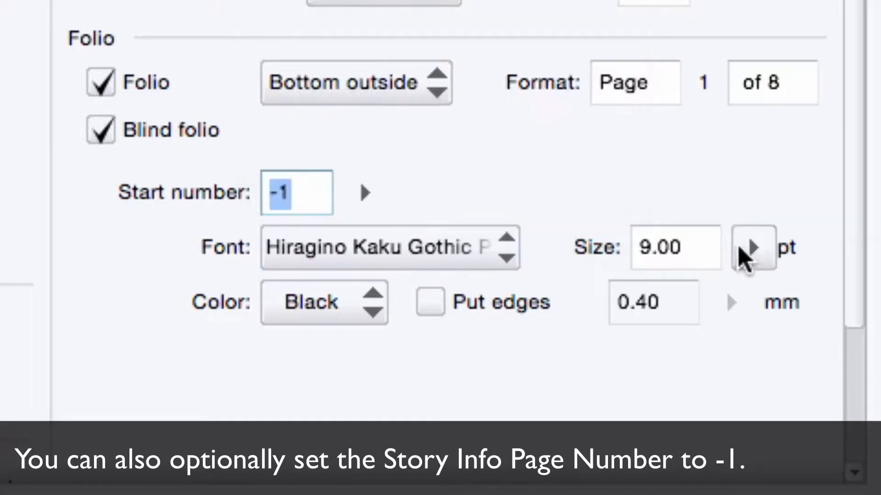
# Keep the folio font size at 9.00 pt and its color set to Black
pyautogui.click(744, 259)
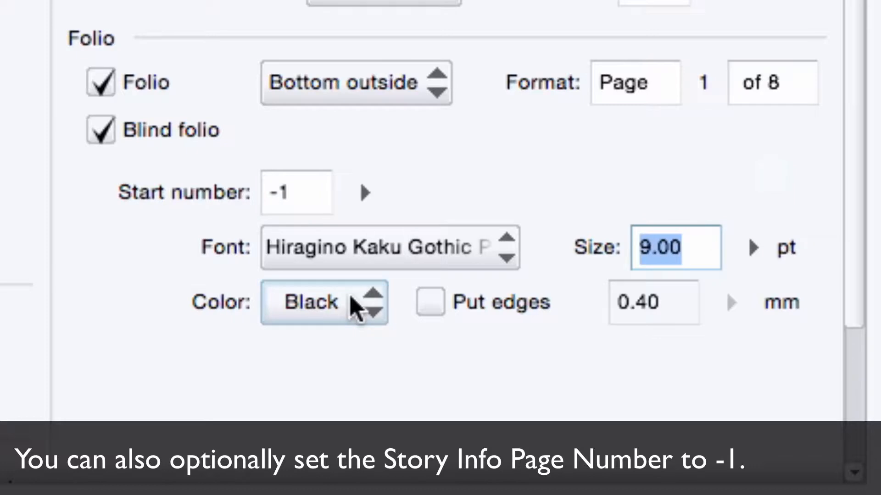
pyautogui.click(355, 310)
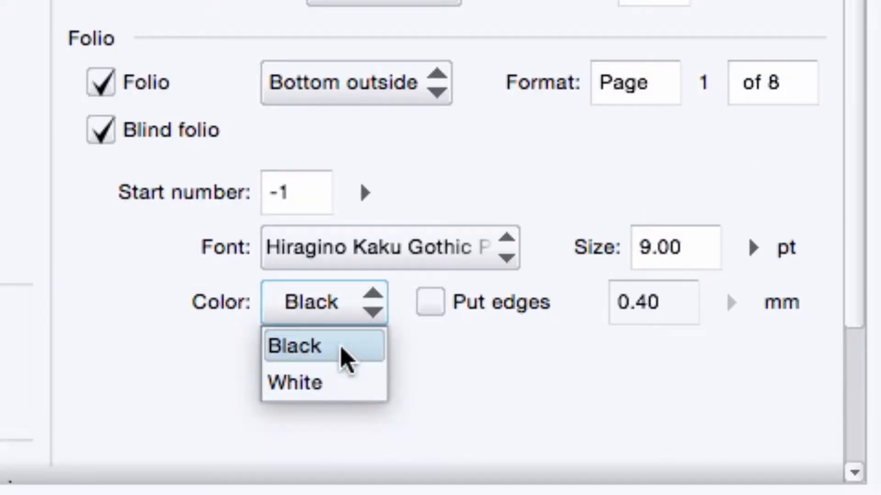
pyautogui.click(345, 360)
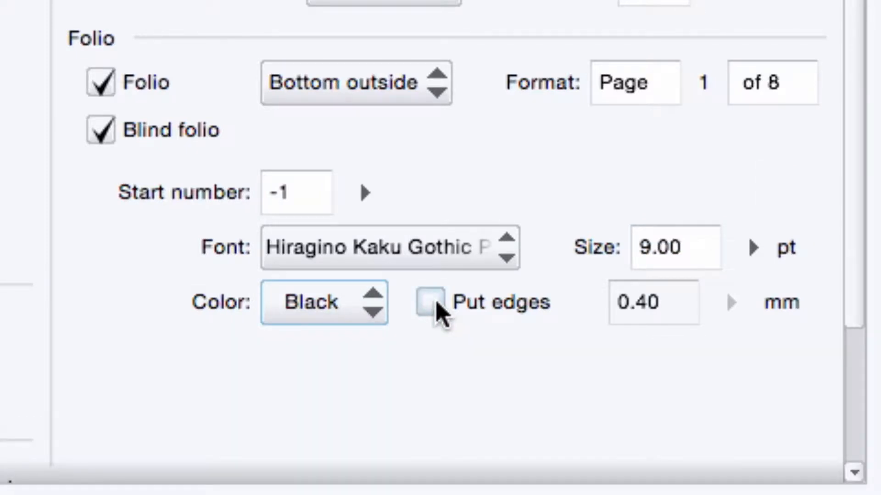
# Enable edges around the folio text and keep the edge width at 0.40 mm
pyautogui.click(431, 303)
pyautogui.click(731, 303)
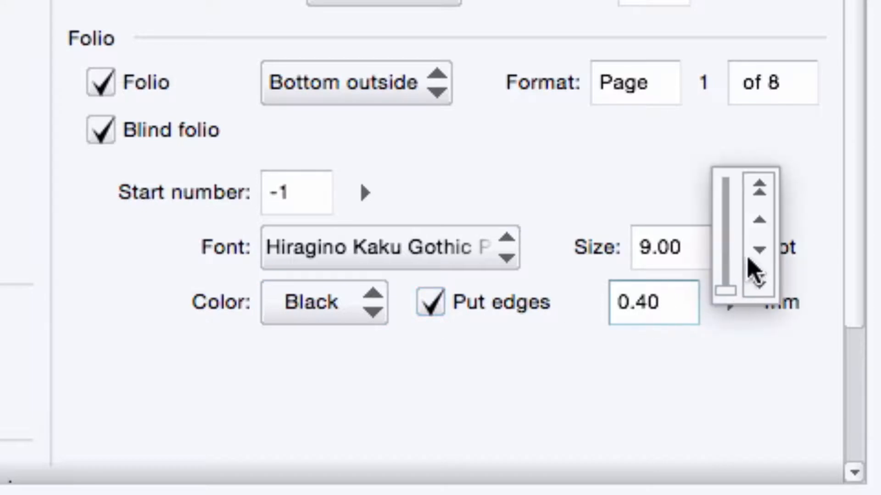
pyautogui.click(753, 251)
pyautogui.click(753, 252)
pyautogui.click(758, 223)
pyautogui.click(758, 222)
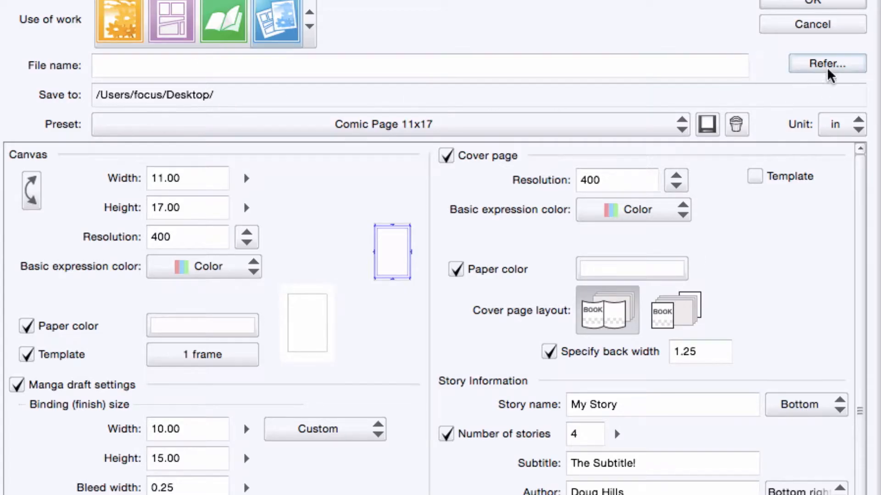
# Name the multi-page work folder "My Story" on the Desktop, create the comic and select page 3
pyautogui.click(828, 70)
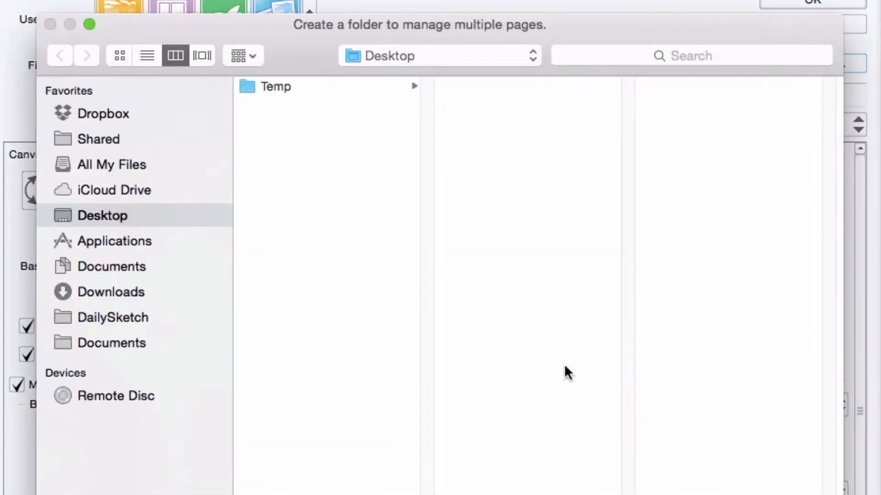
pyautogui.write('MyStory')
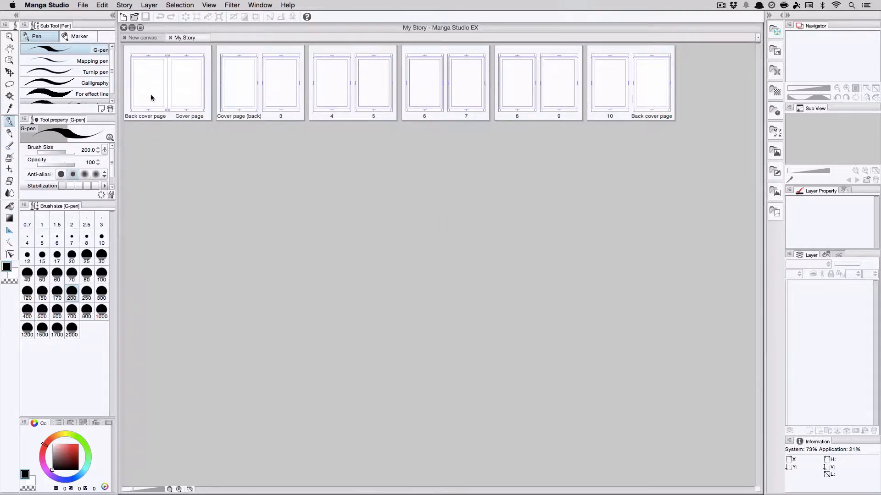
pyautogui.click(287, 91)
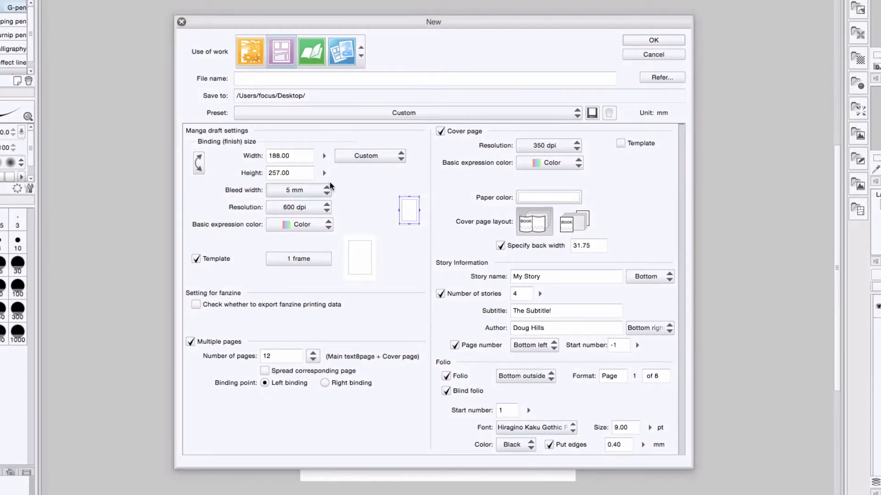
# Set the new comic's binding size to 132.33 by 165.41 mm, keeping the 5 mm bleed width and 600 dpi resolution
pyautogui.click(325, 157)
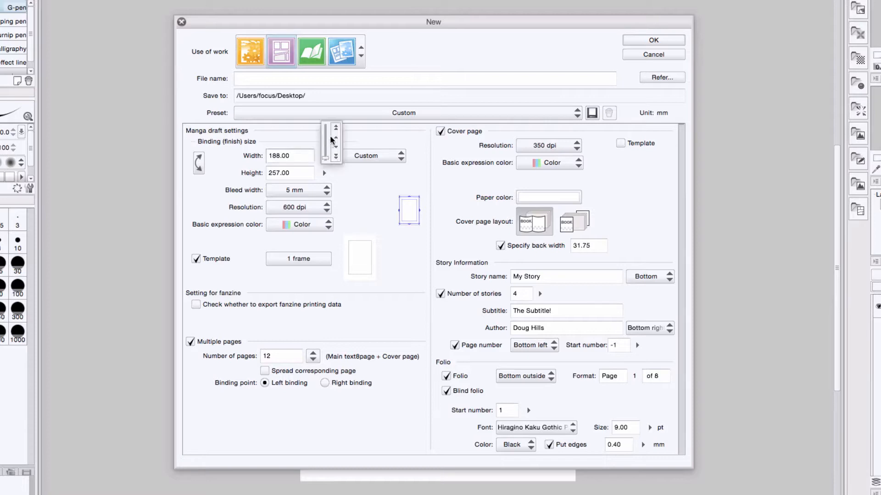
pyautogui.moveTo(325, 159); pyautogui.dragTo(325, 163)
pyautogui.click(327, 195)
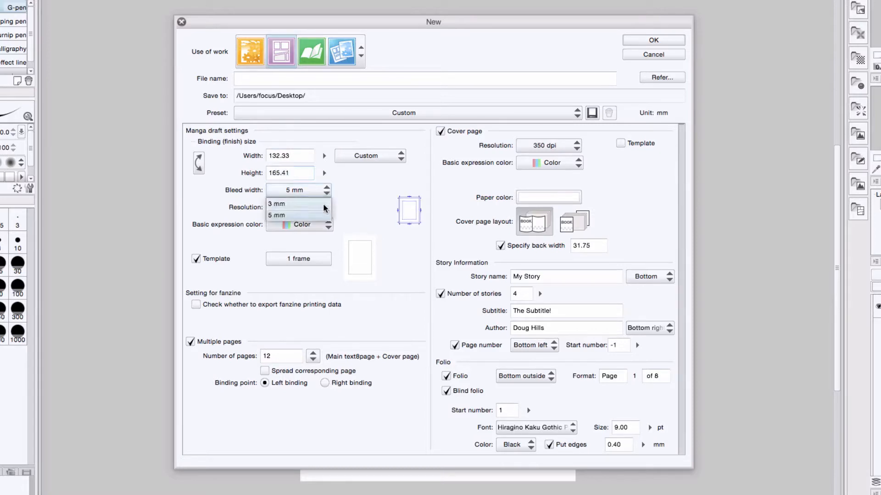
pyautogui.click(323, 218)
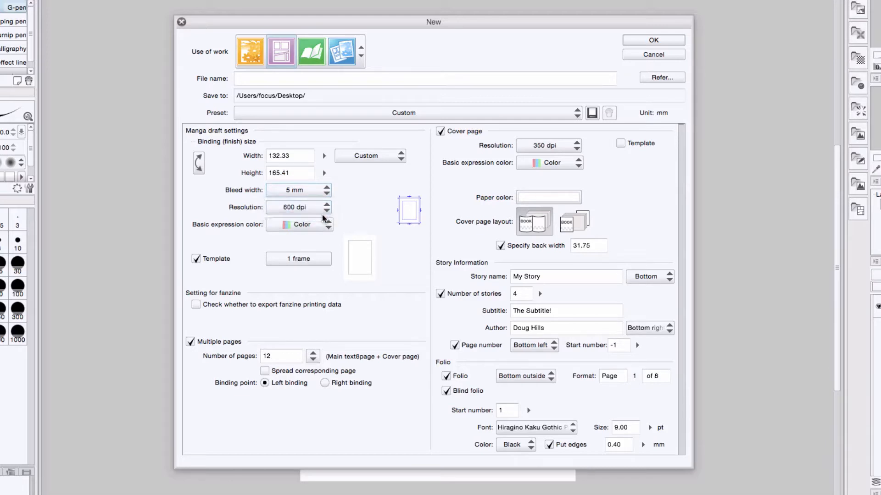
pyautogui.click(326, 207)
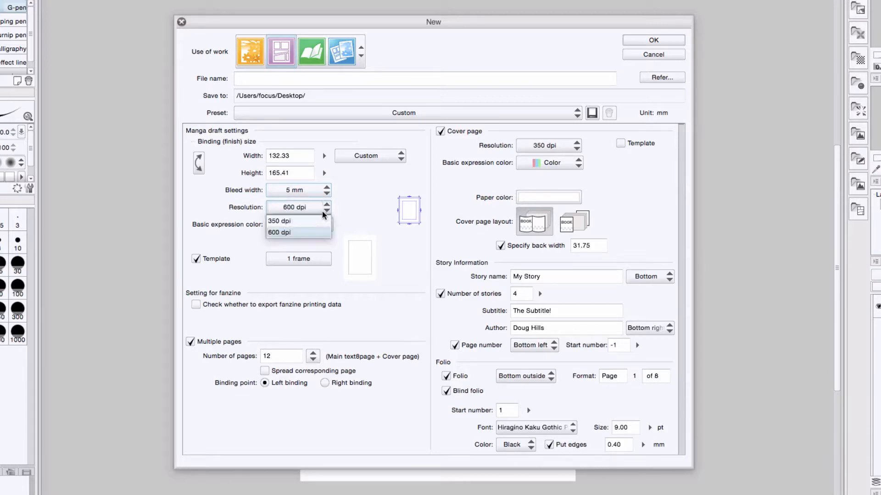
pyautogui.click(324, 232)
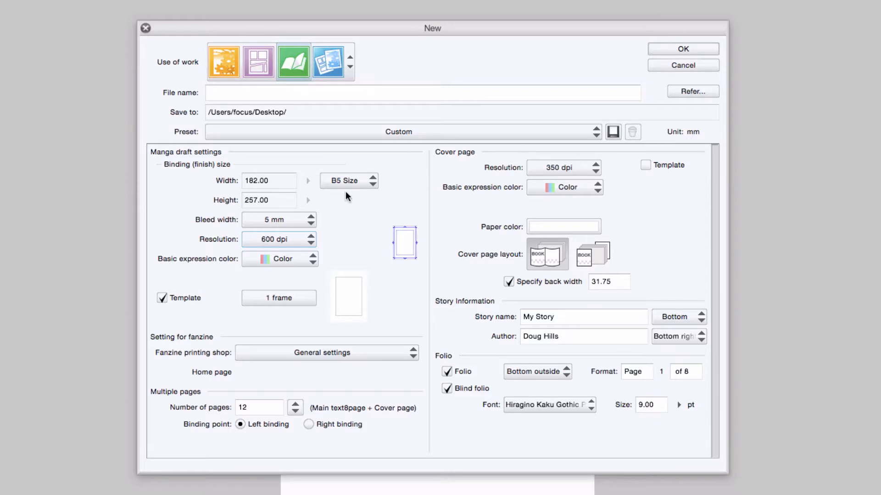
# Keep the B5 binding size and 12 pages in the new fanzine's settings
pyautogui.click(332, 183)
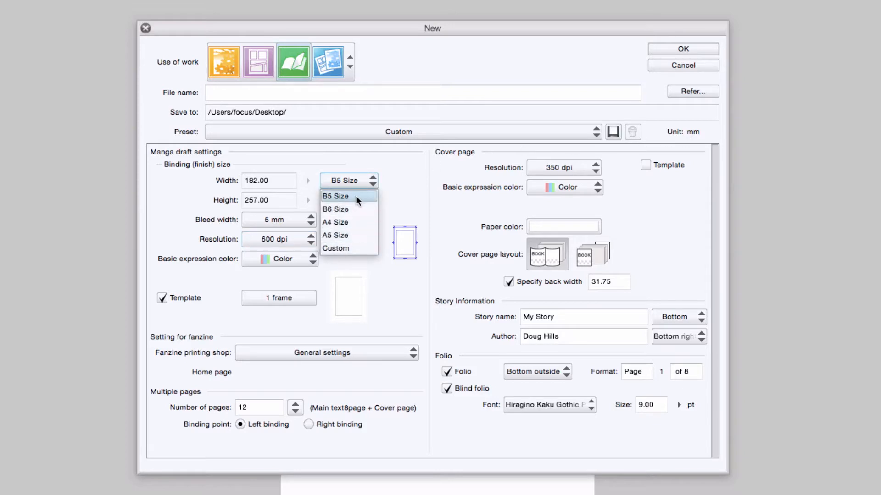
pyautogui.click(384, 273)
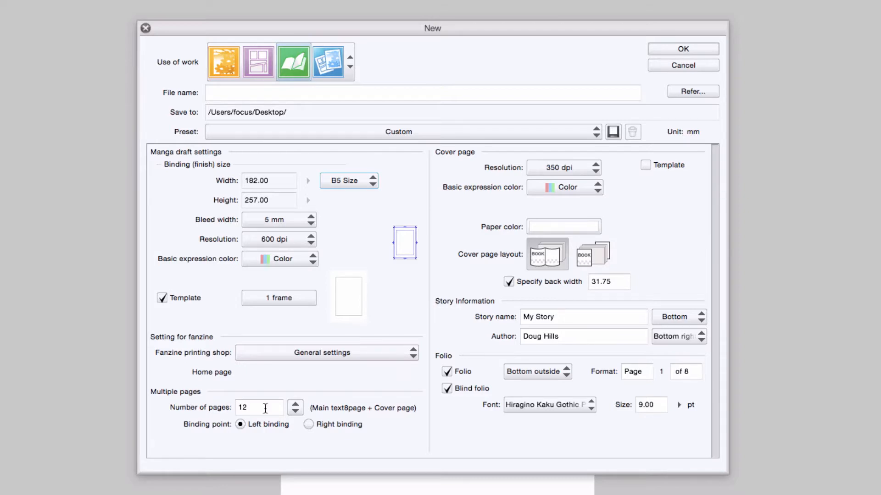
pyautogui.click(297, 412)
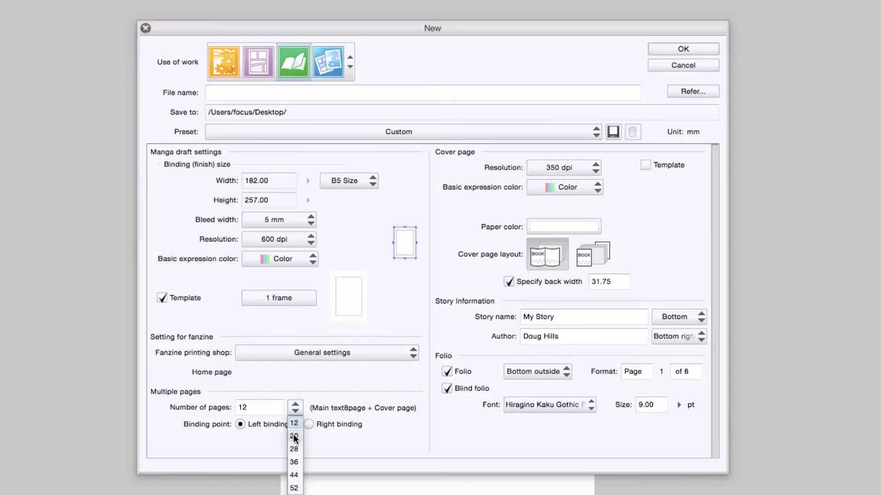
pyautogui.click(293, 423)
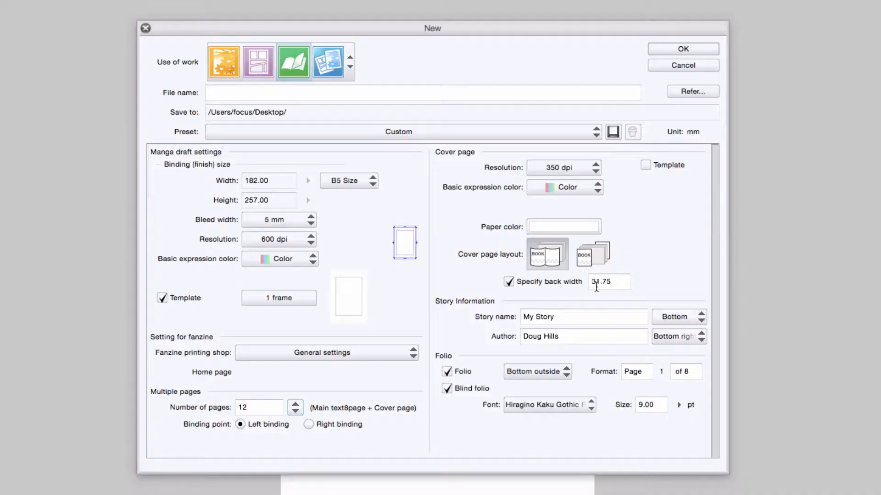